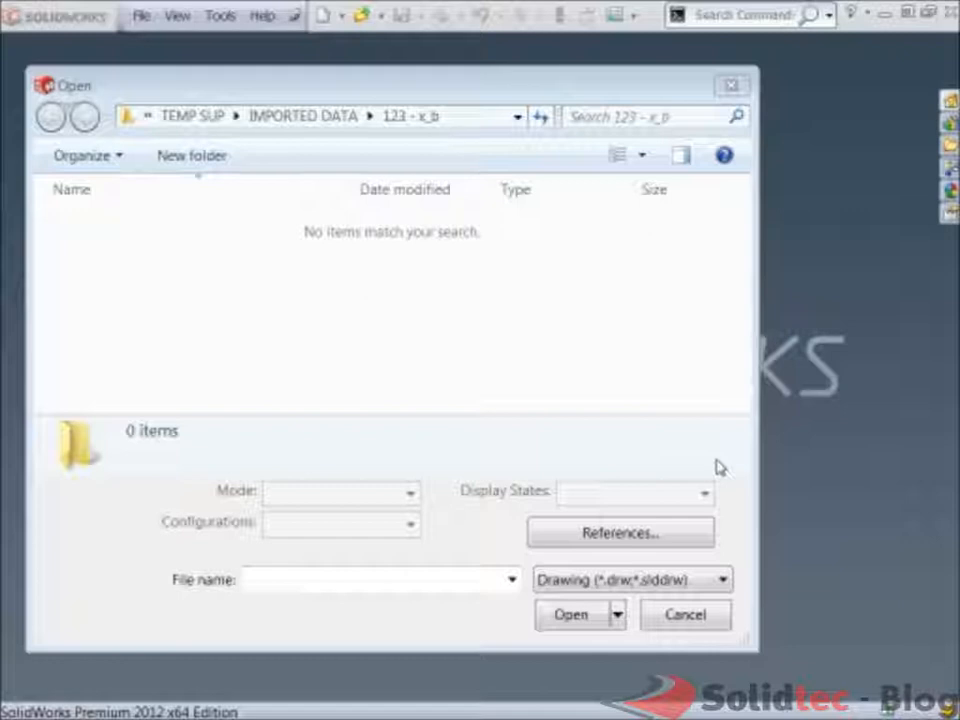
# Step: Open the Parasolid file sheetmetal.x_b and skip the import diagnostics
pyautogui.click(718, 467)
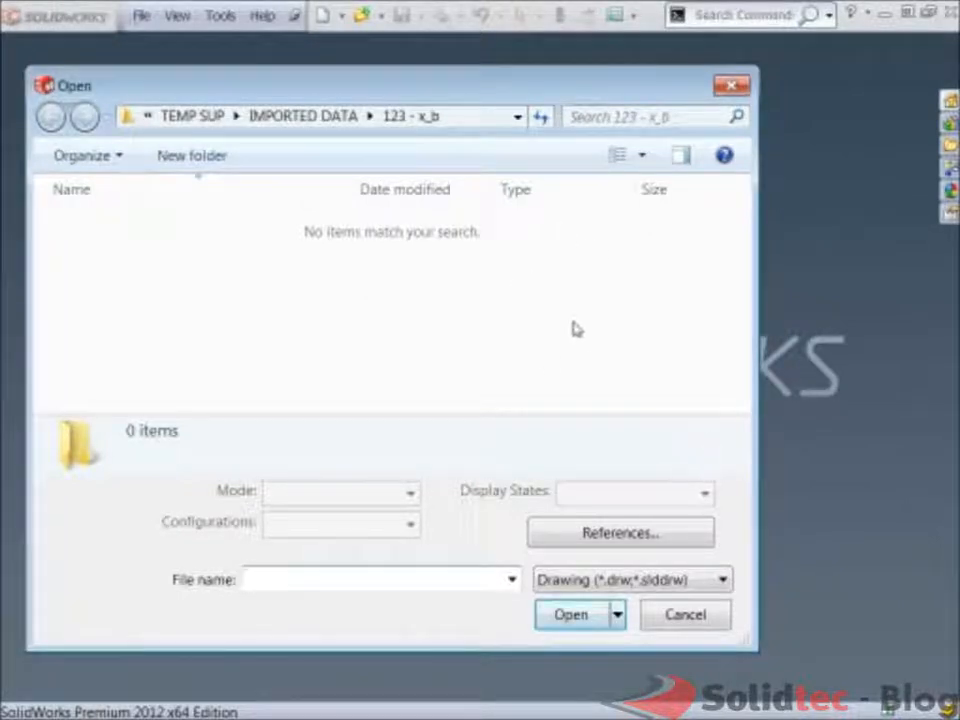
pyautogui.click(656, 580)
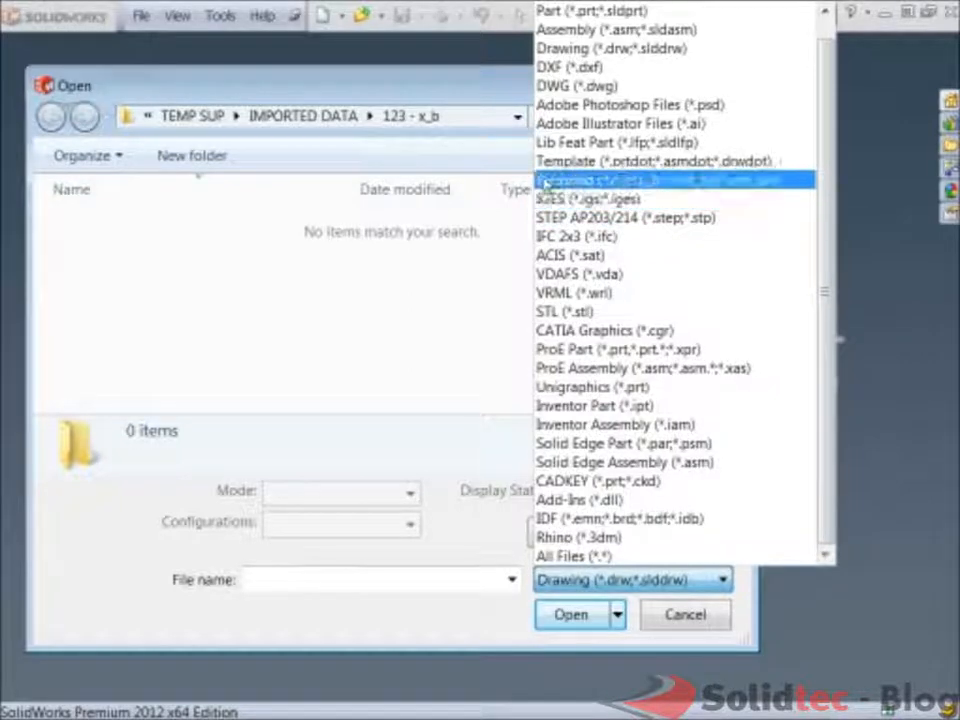
pyautogui.click(588, 181)
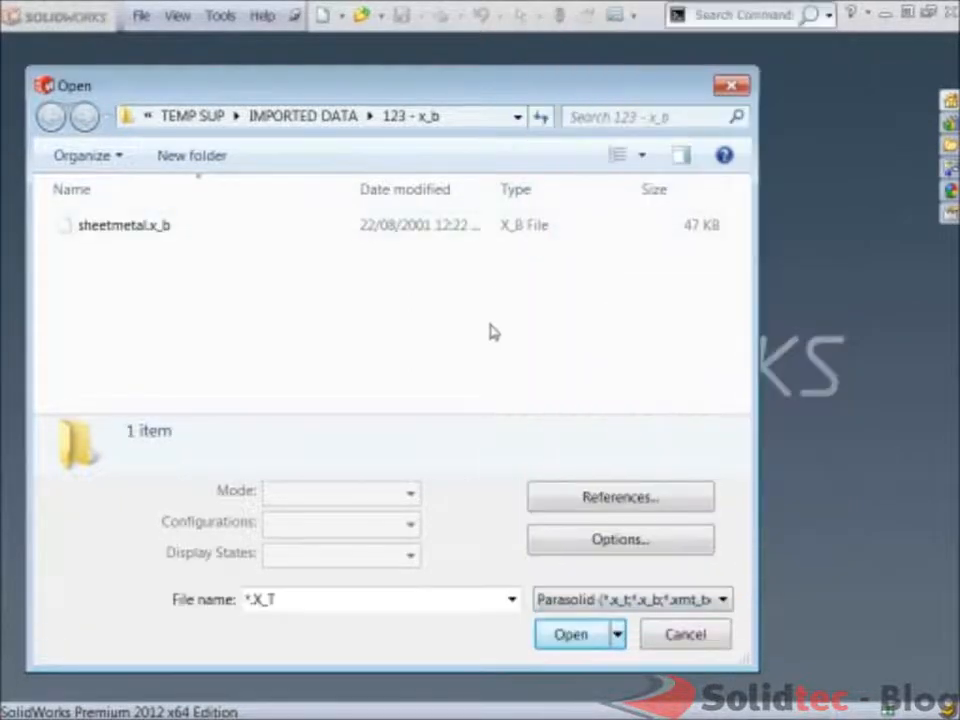
pyautogui.click(86, 224)
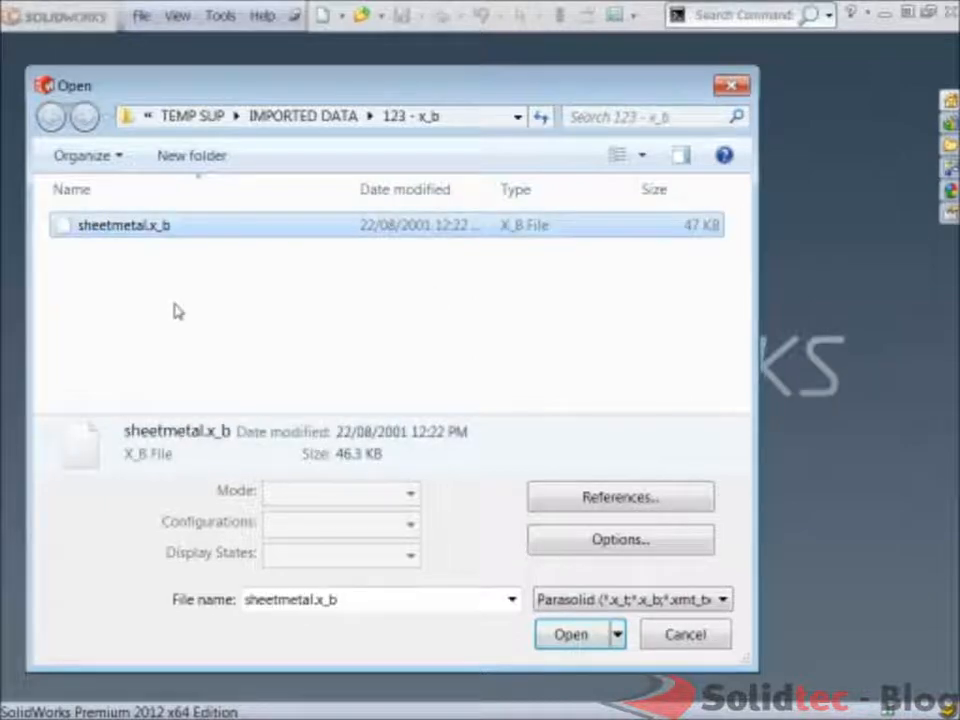
pyautogui.click(572, 636)
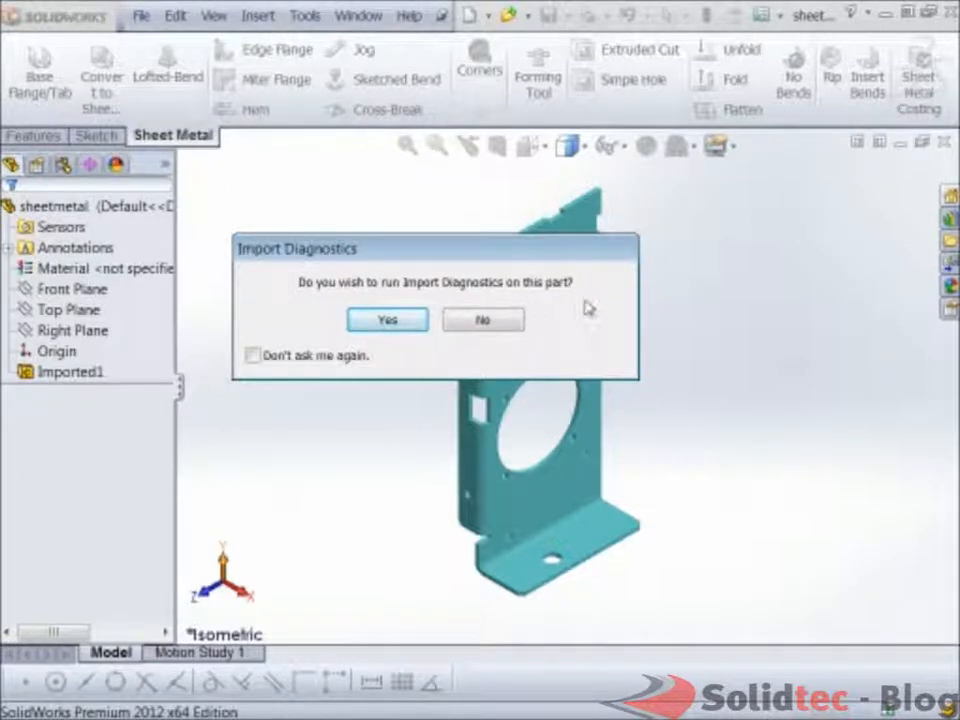
pyautogui.click(483, 322)
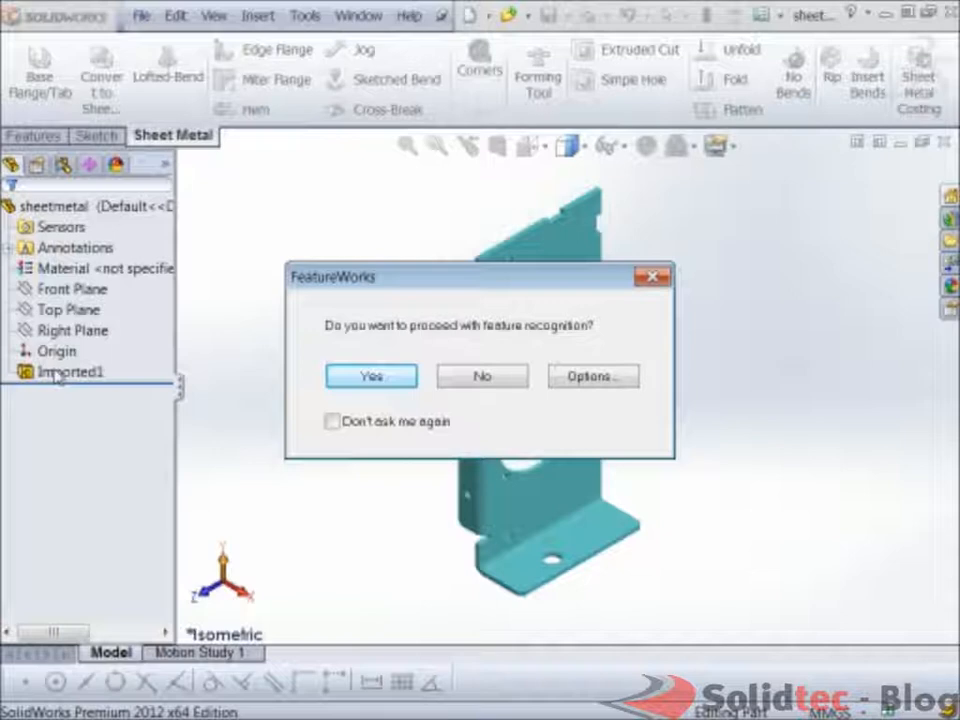
# Step: Run automatic feature recognition on the imported body for standard features, with extrudes and holes included
pyautogui.click(372, 377)
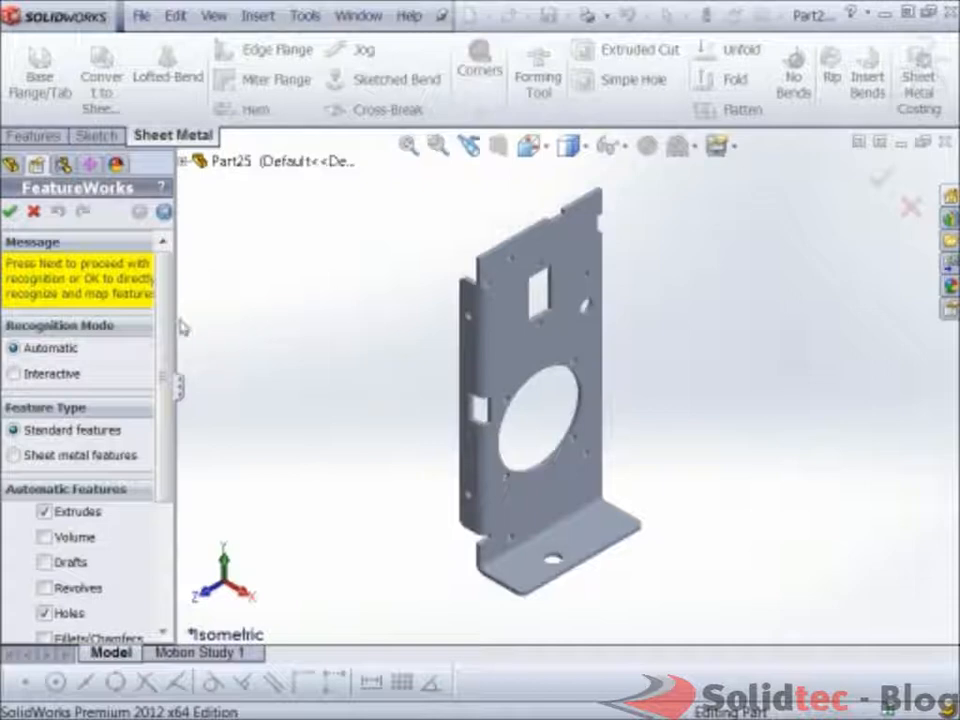
pyautogui.scroll(-4, 166, 310)
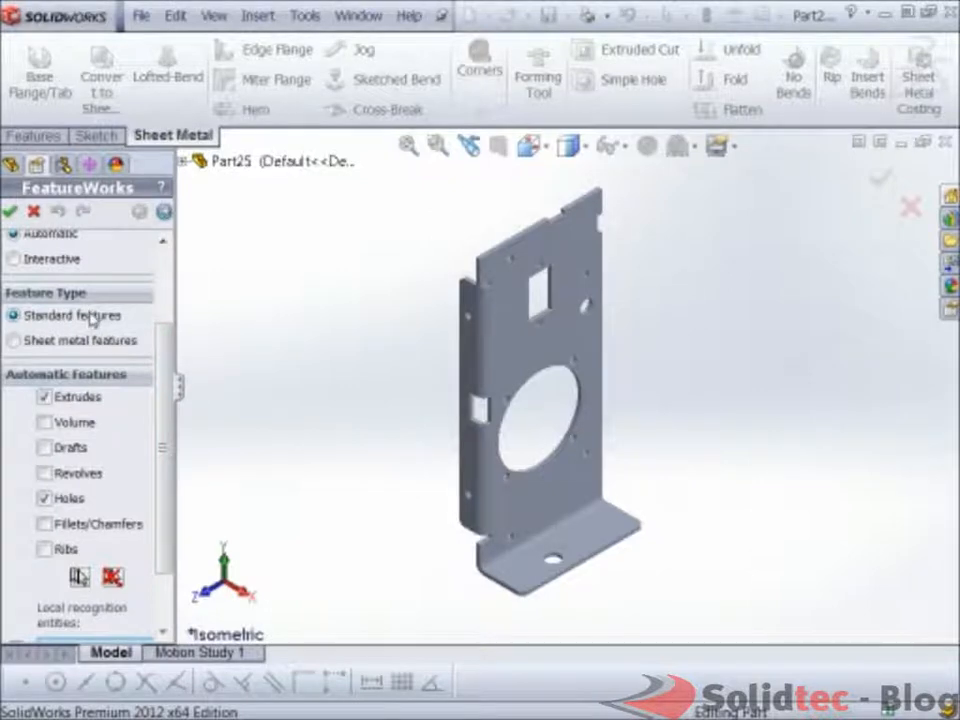
pyautogui.click(53, 345)
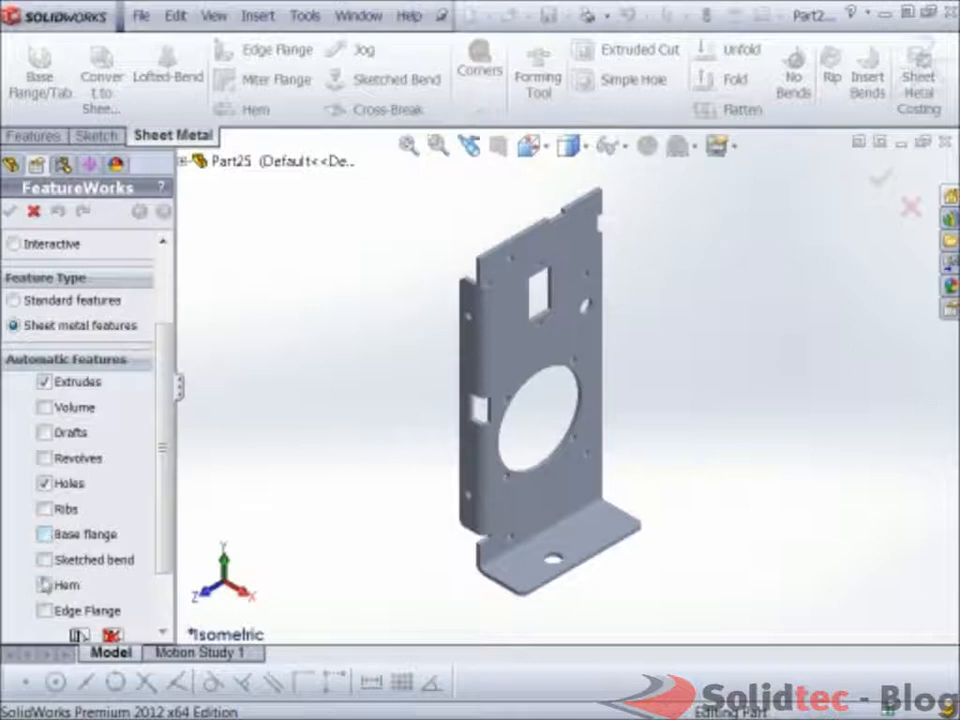
pyautogui.click(48, 300)
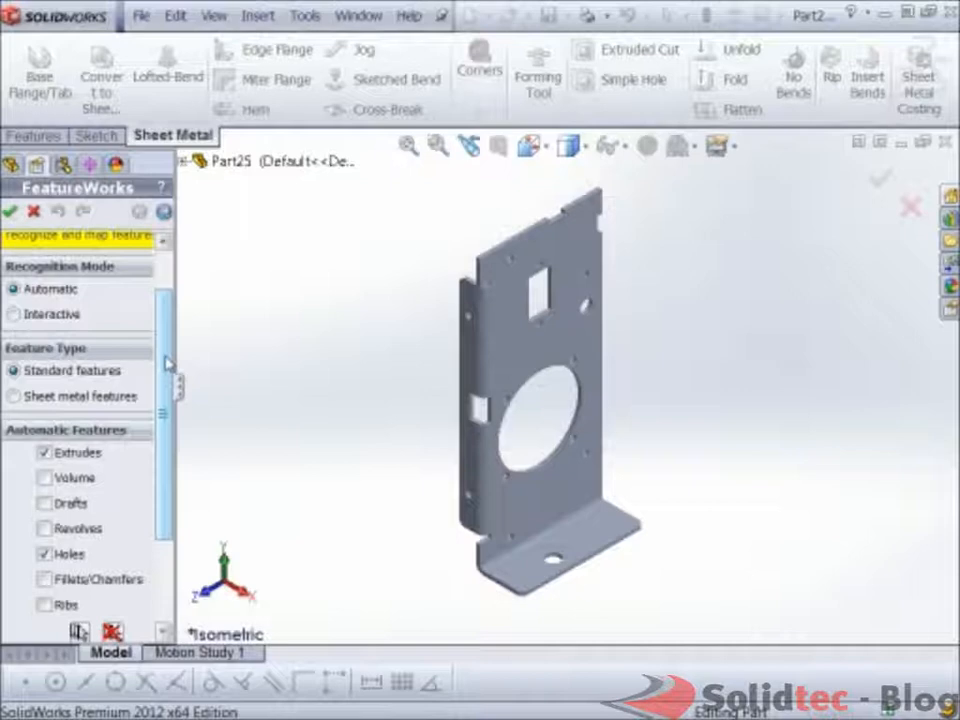
pyautogui.scroll(-3, 172, 385)
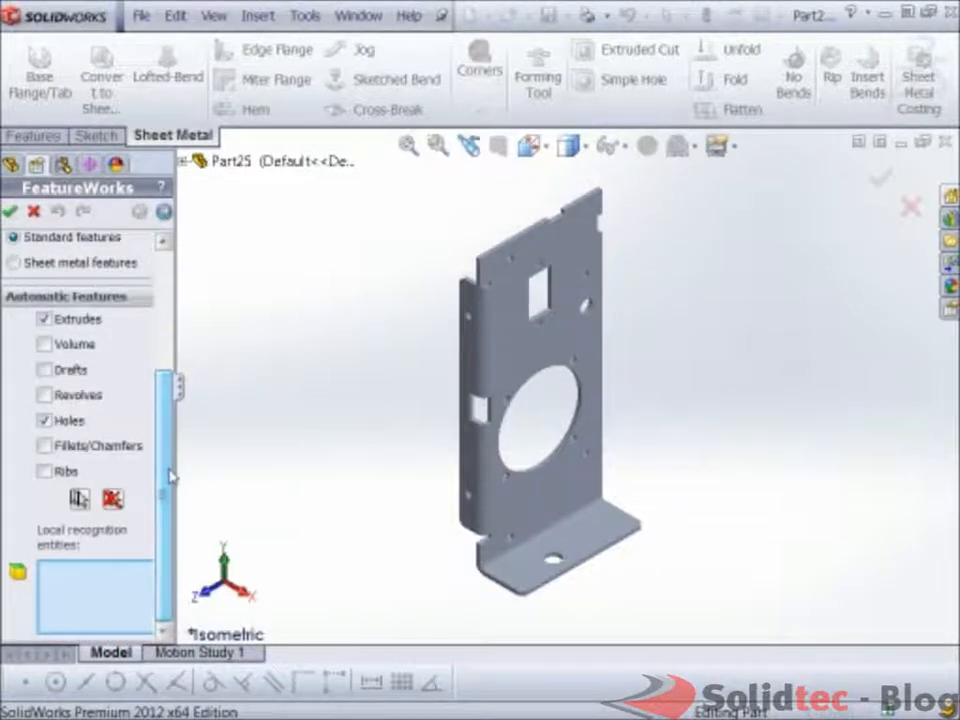
pyautogui.click(164, 213)
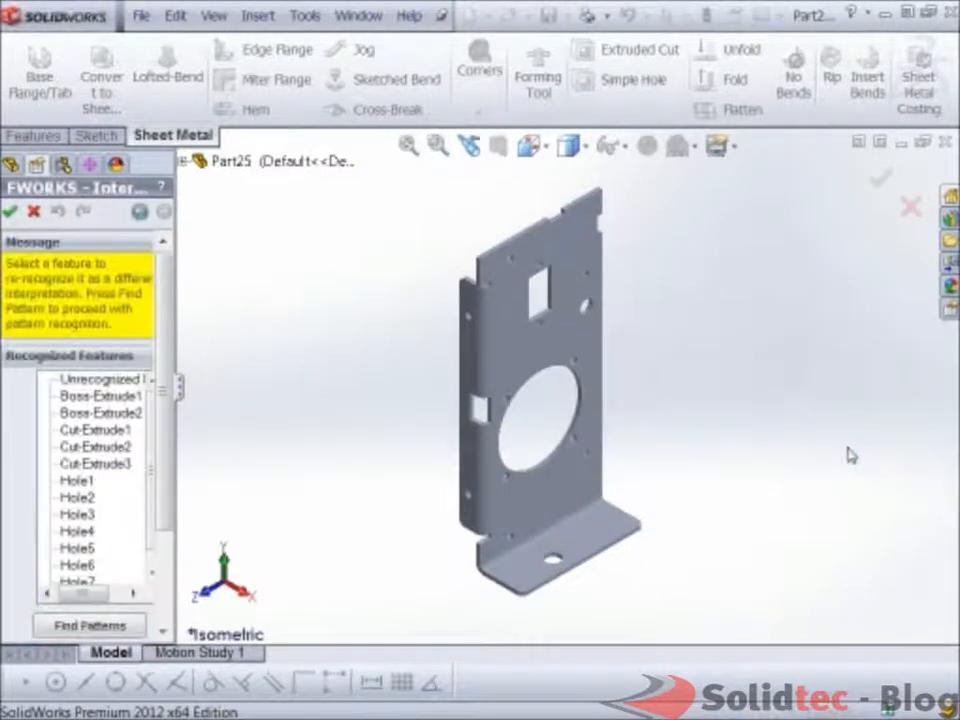
# Step: Review the recognized extrudes, cuts and holes and map them onto the part as editable features
pyautogui.scroll(-3, 170, 318)
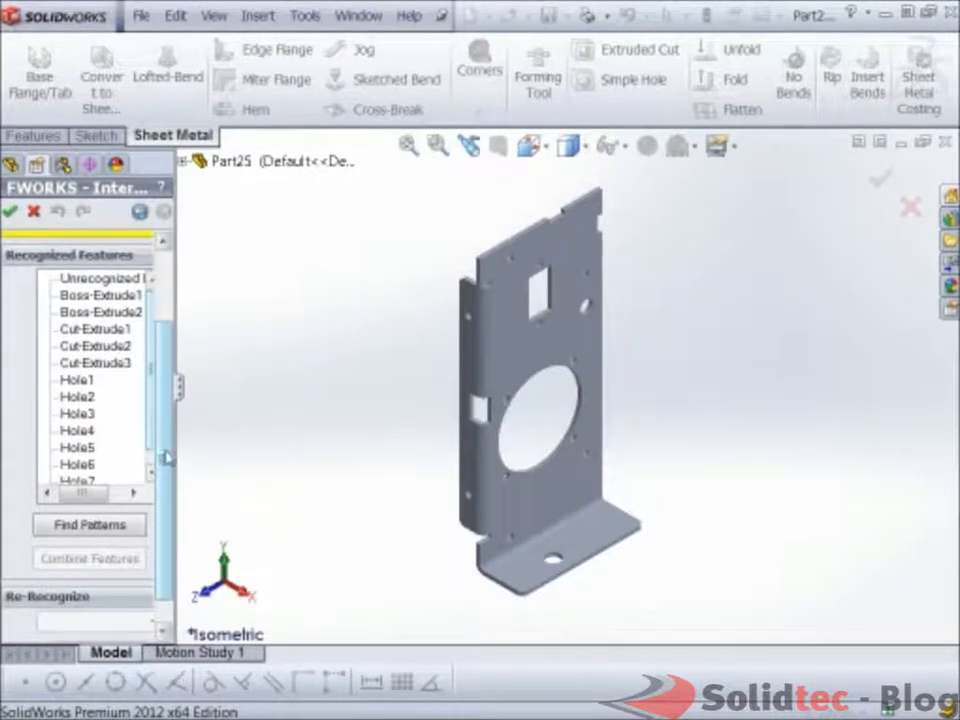
pyautogui.scroll(3, 166, 456)
pyautogui.click(10, 211)
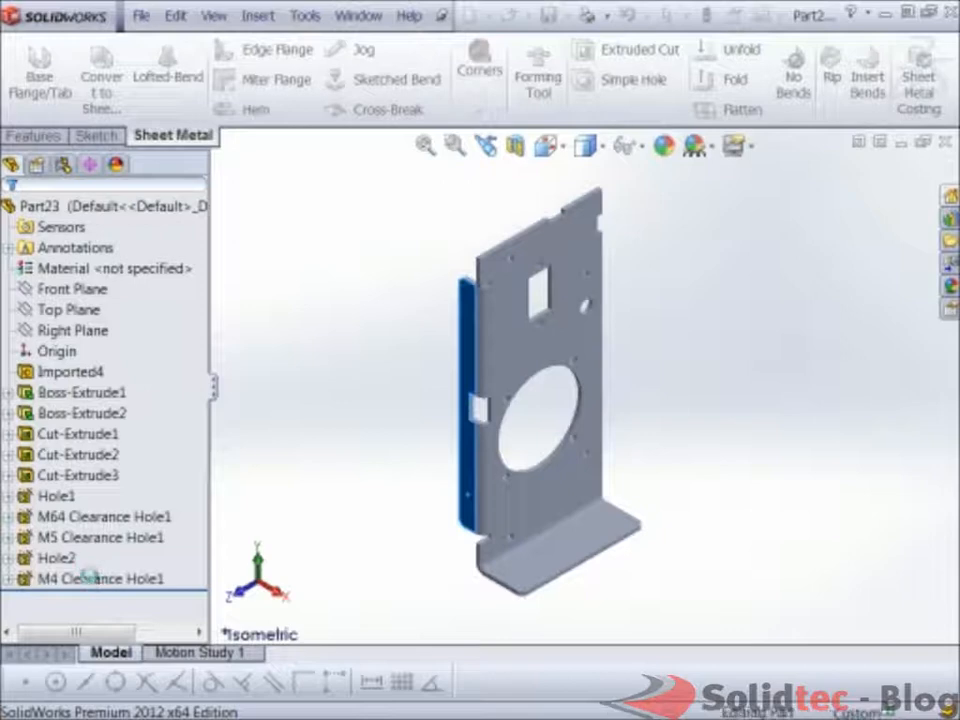
# Step: Edit the M64 clearance hole in the plate's large opening and change its size to M25
pyautogui.click(92, 538)
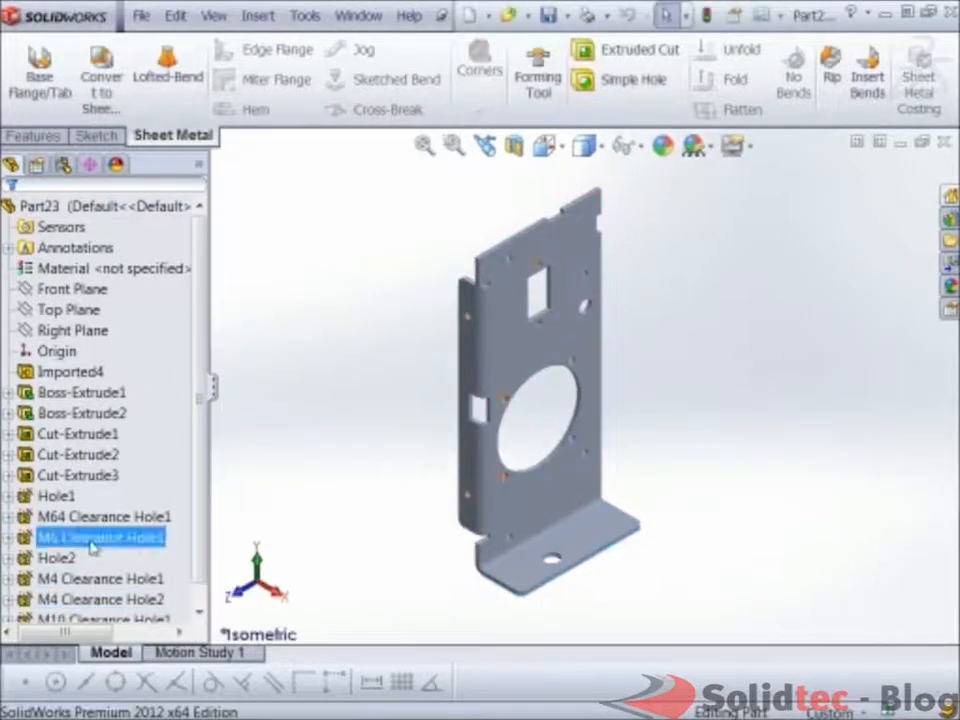
pyautogui.click(74, 518)
pyautogui.moveTo(204, 364); pyautogui.dragTo(203, 420)
pyautogui.click(86, 516)
pyautogui.click(81, 500)
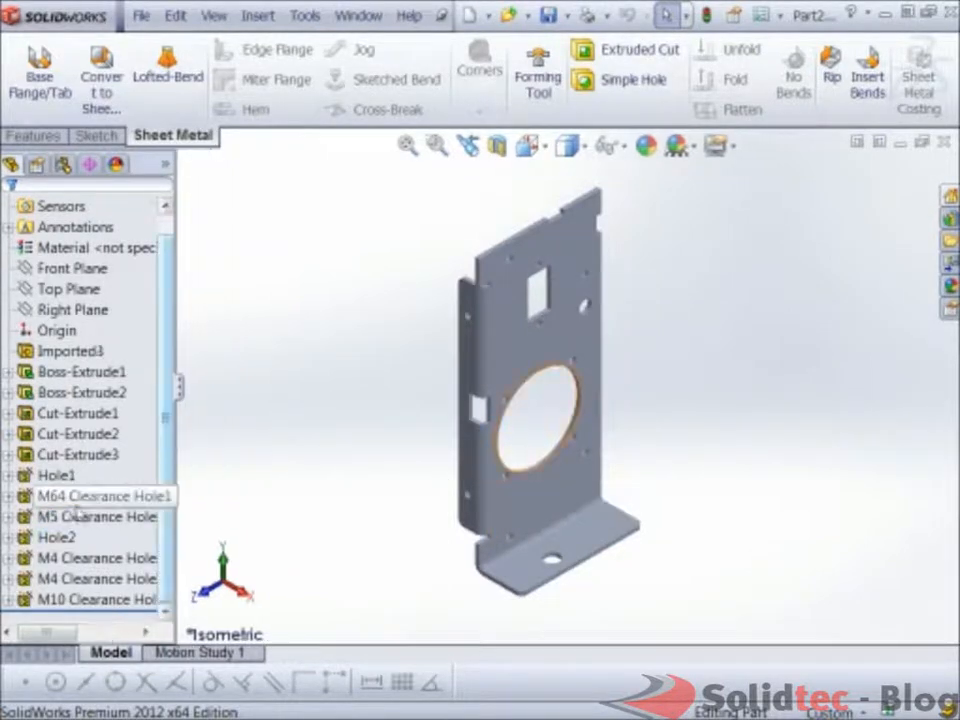
pyautogui.click(75, 496)
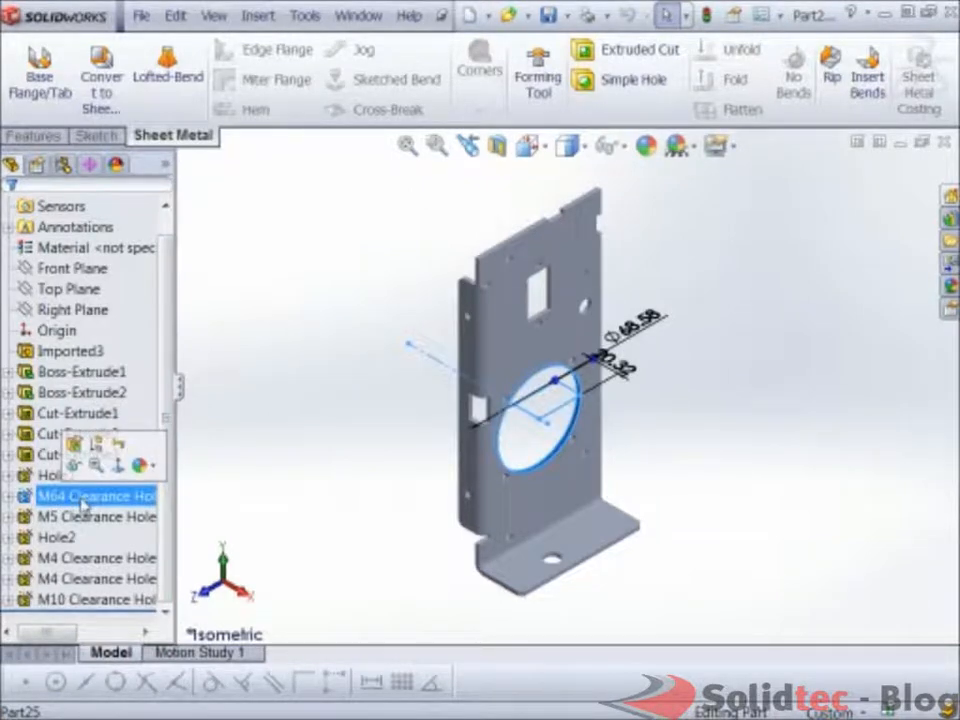
pyautogui.rightClick(88, 500)
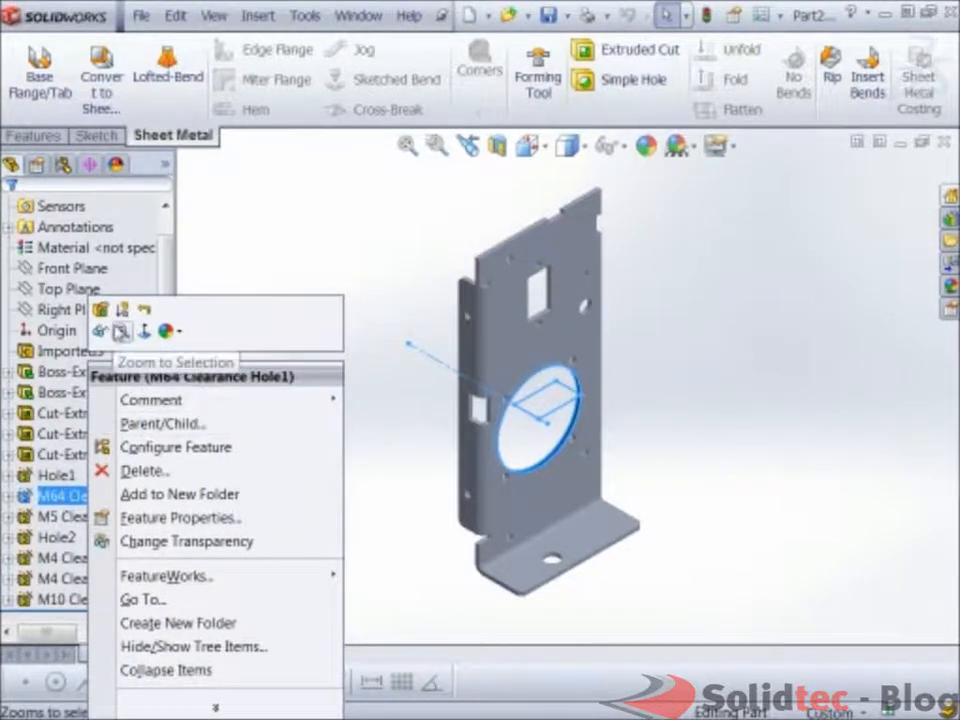
pyautogui.click(102, 311)
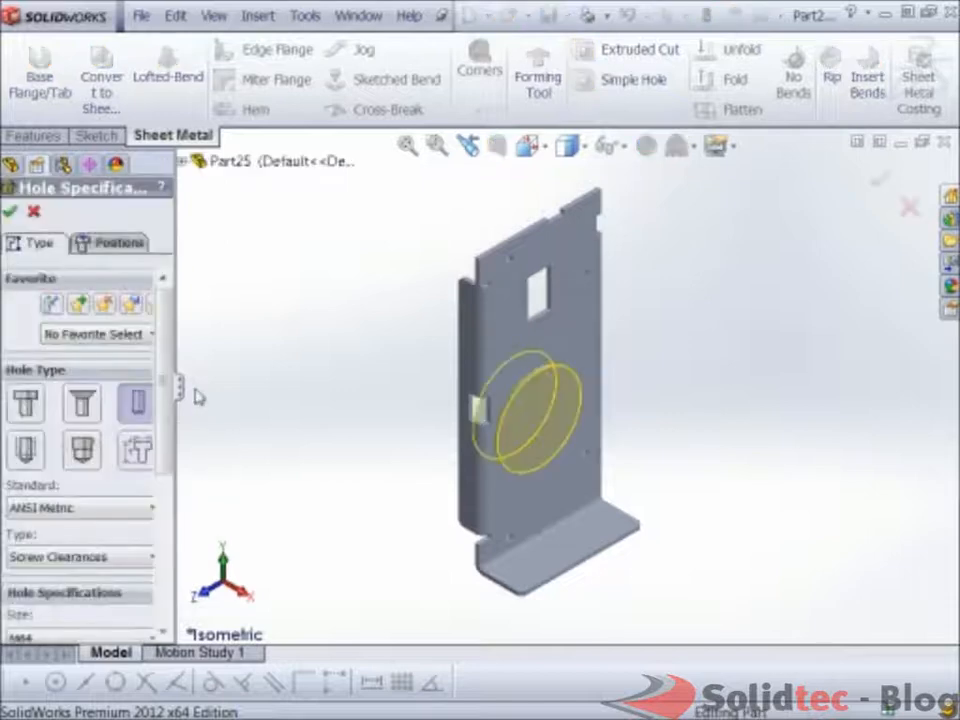
pyautogui.scroll(-3, 123, 468)
pyautogui.click(123, 468)
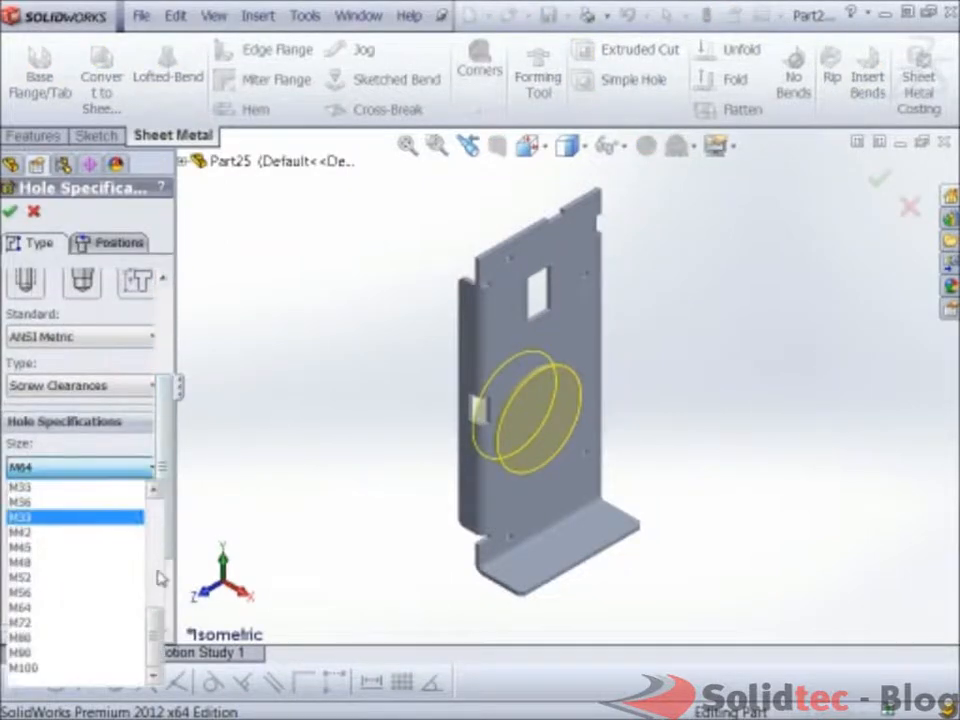
pyautogui.moveTo(150, 621); pyautogui.dragTo(147, 578)
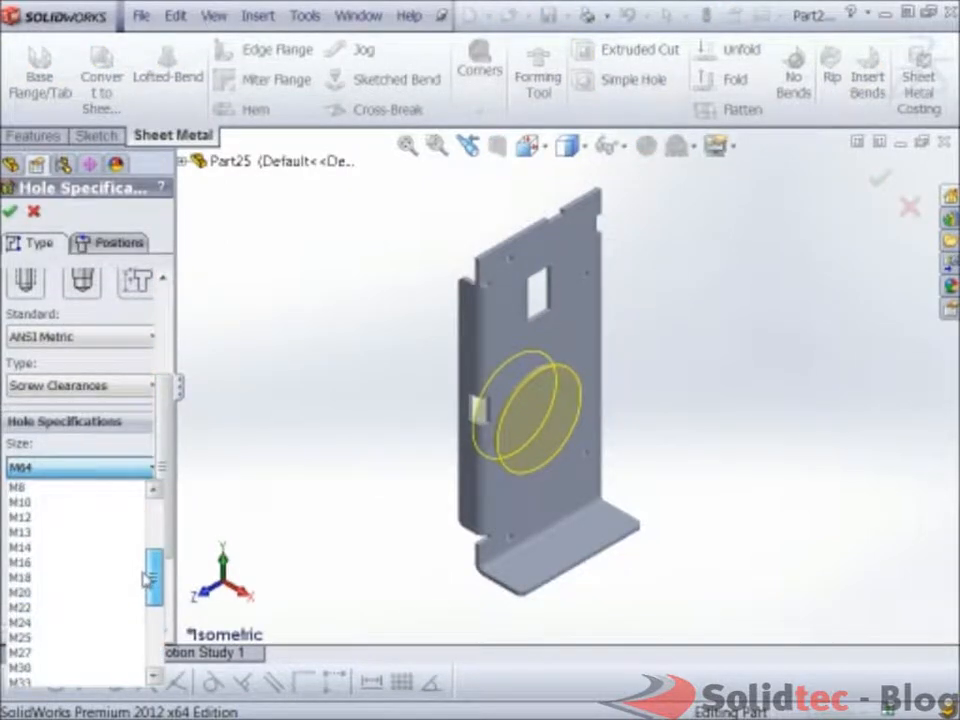
pyautogui.click(20, 637)
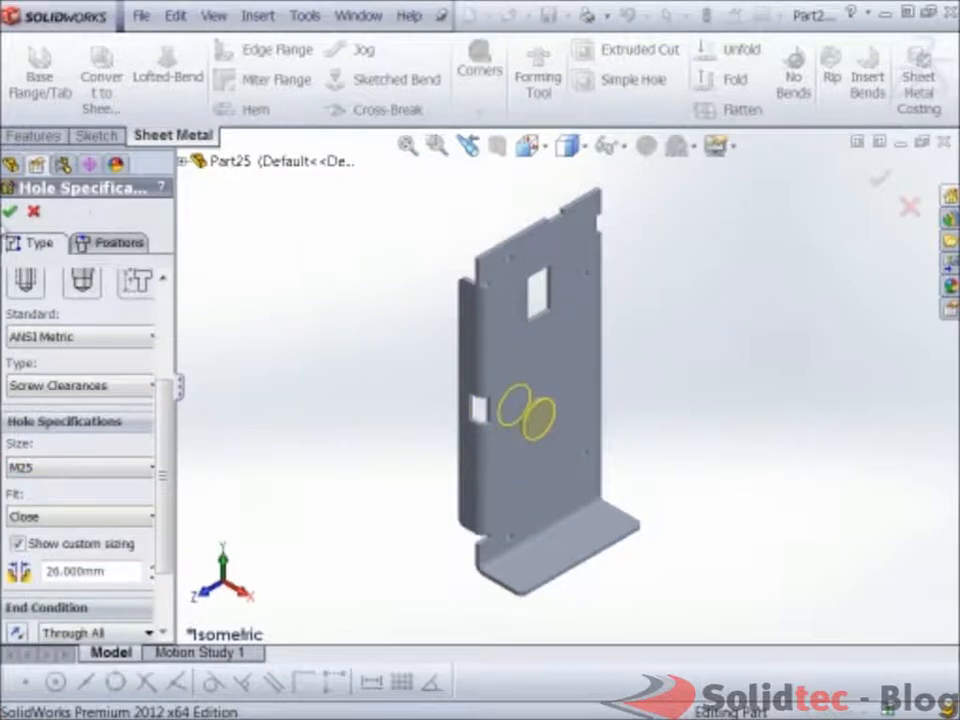
pyautogui.click(10, 210)
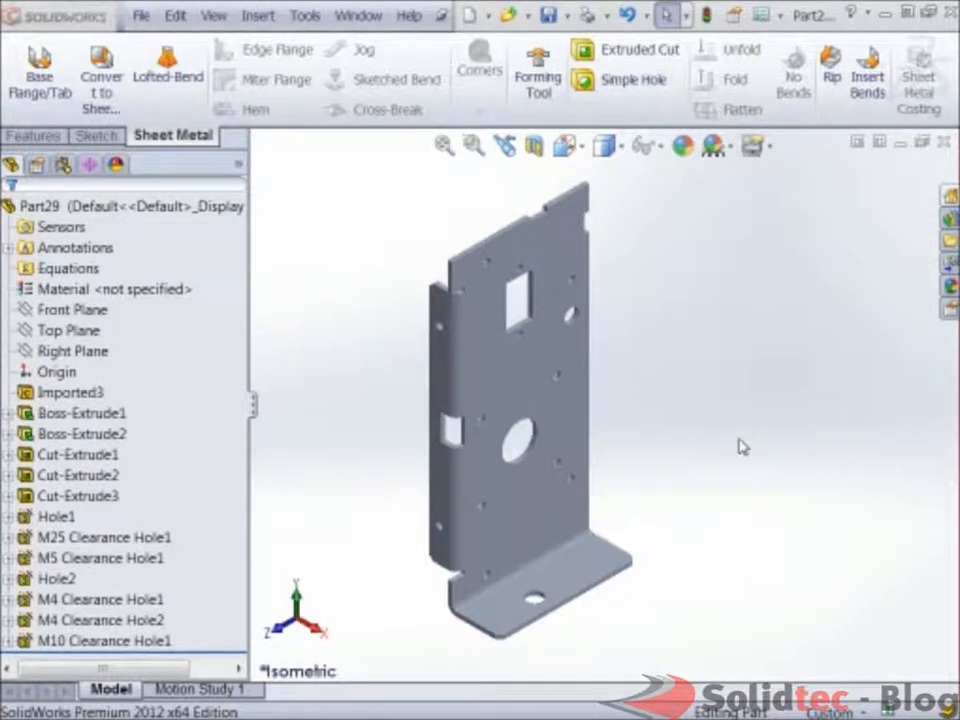
# Step: Set up Convert To Sheet Metal with the bottom flange's upper face fixed, 2 mm sheet thickness and Keep body off
pyautogui.click(122, 110)
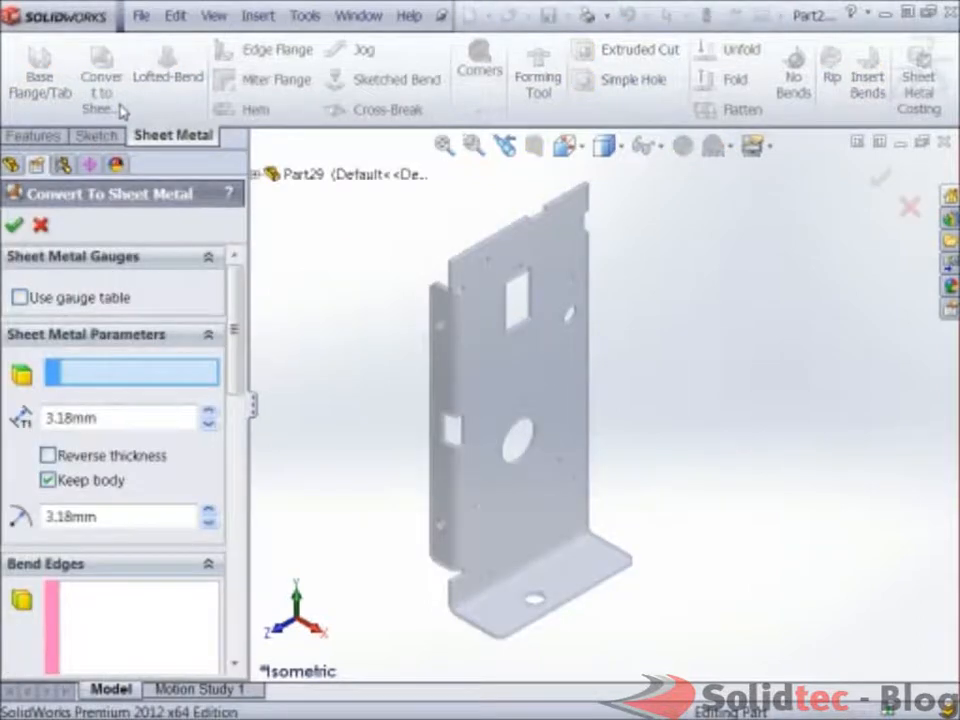
pyautogui.click(502, 615)
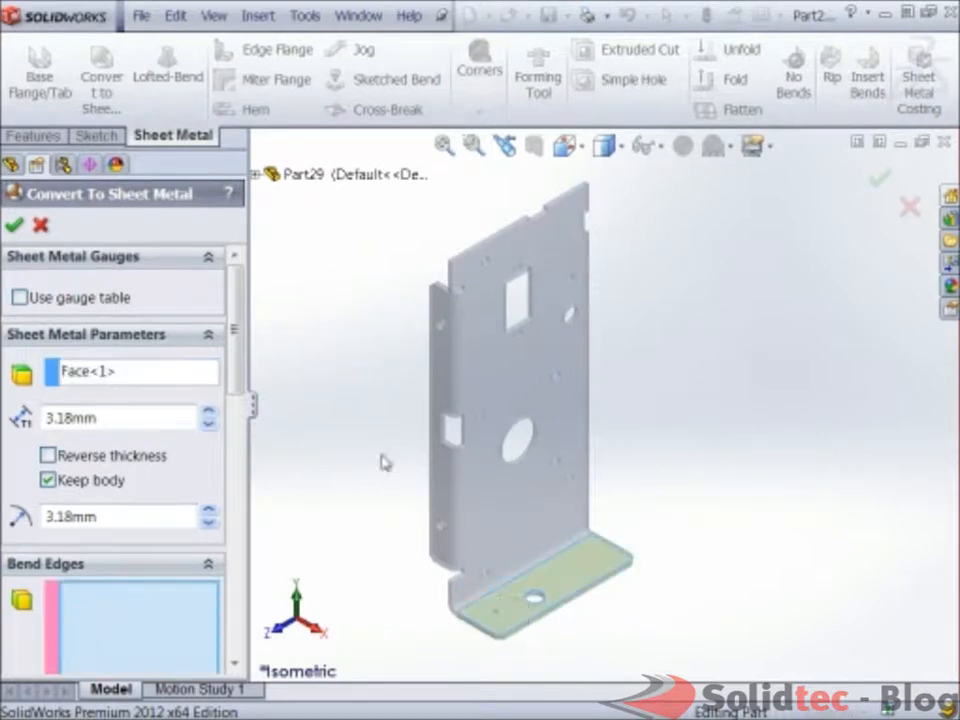
pyautogui.scroll(-2, 238, 390)
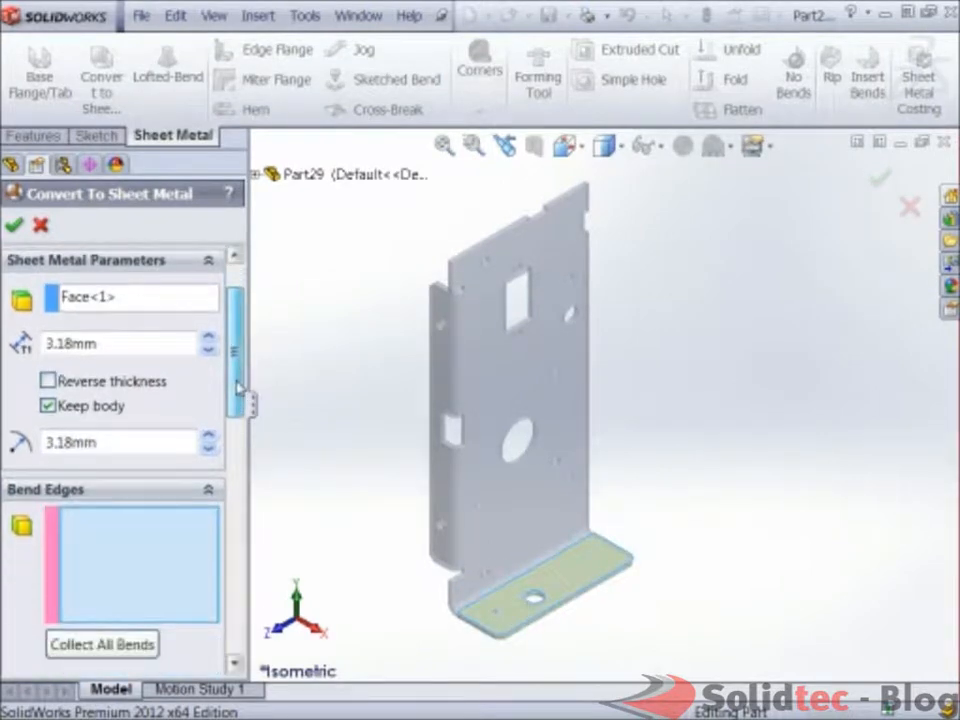
pyautogui.scroll(-1, 238, 388)
pyautogui.moveTo(135, 296); pyautogui.dragTo(38, 298)
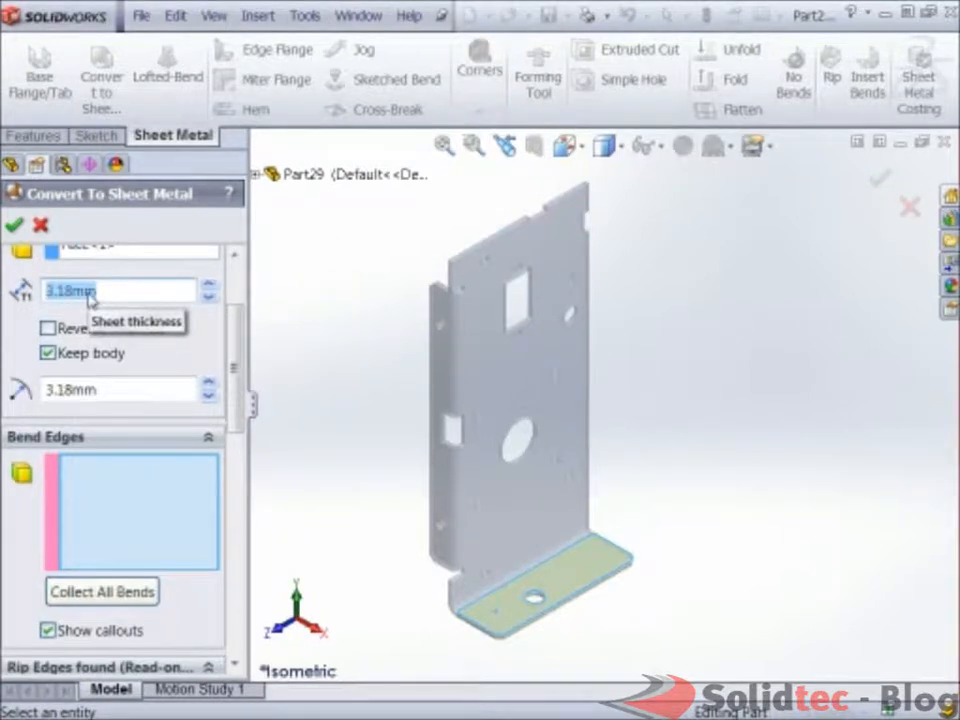
pyautogui.write('2')
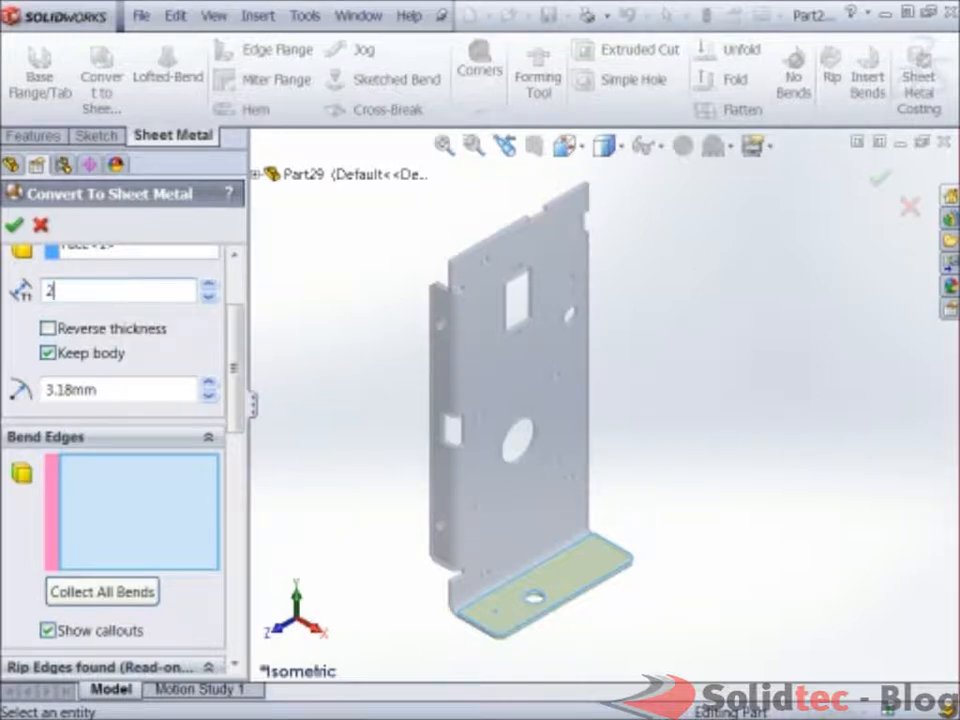
pyautogui.press('Return')
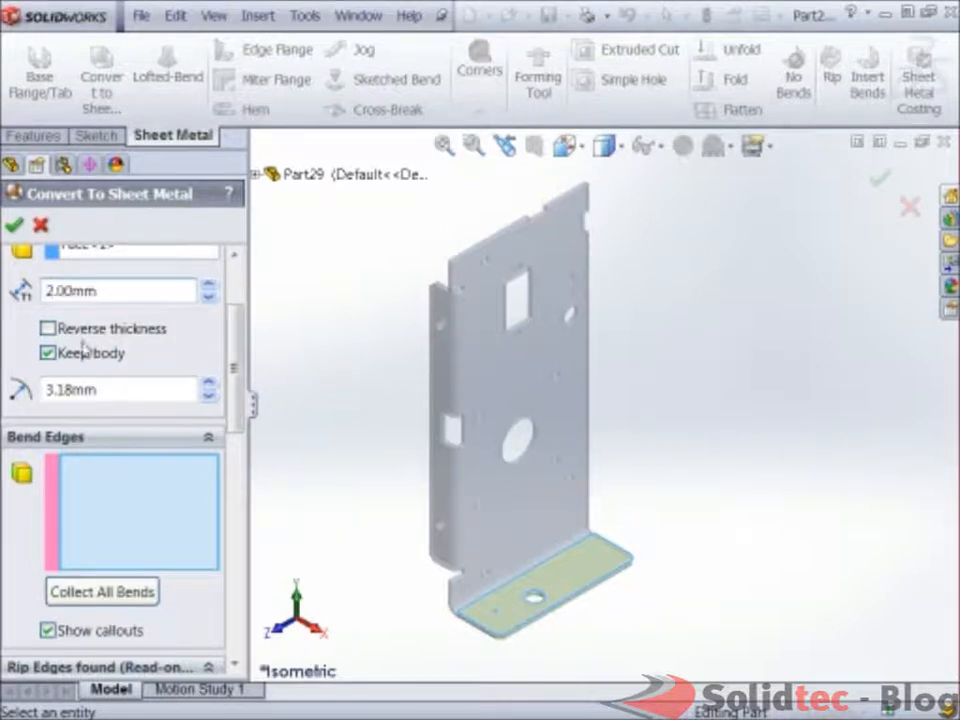
pyautogui.click(48, 353)
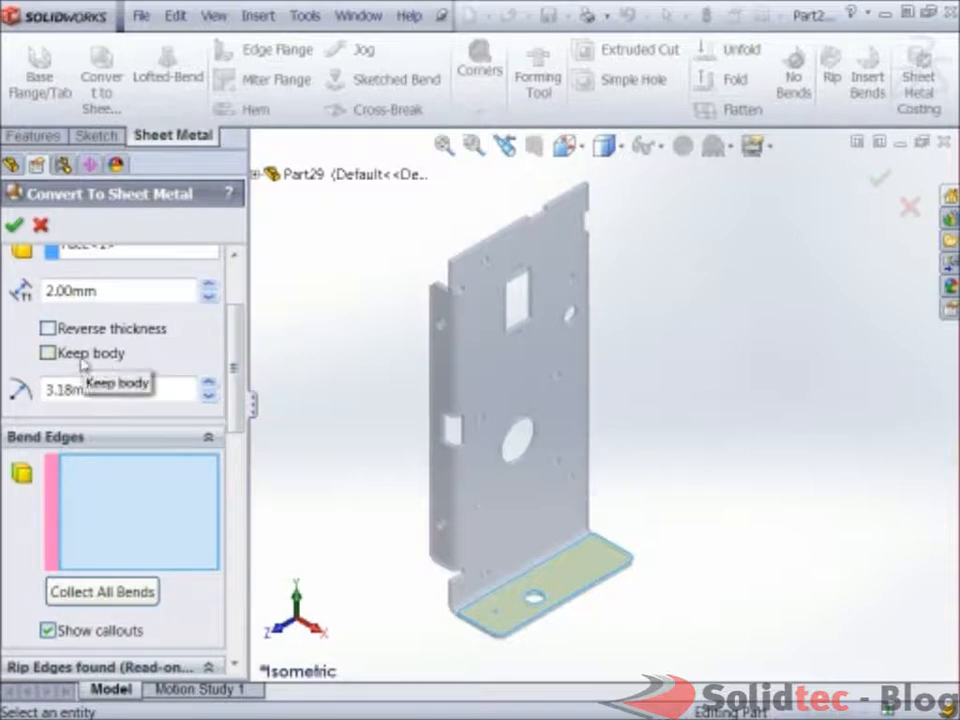
# Step: Collect all bends to complete the sheet metal conversion, and flatten the part
pyautogui.moveTo(236, 352); pyautogui.dragTo(236, 392)
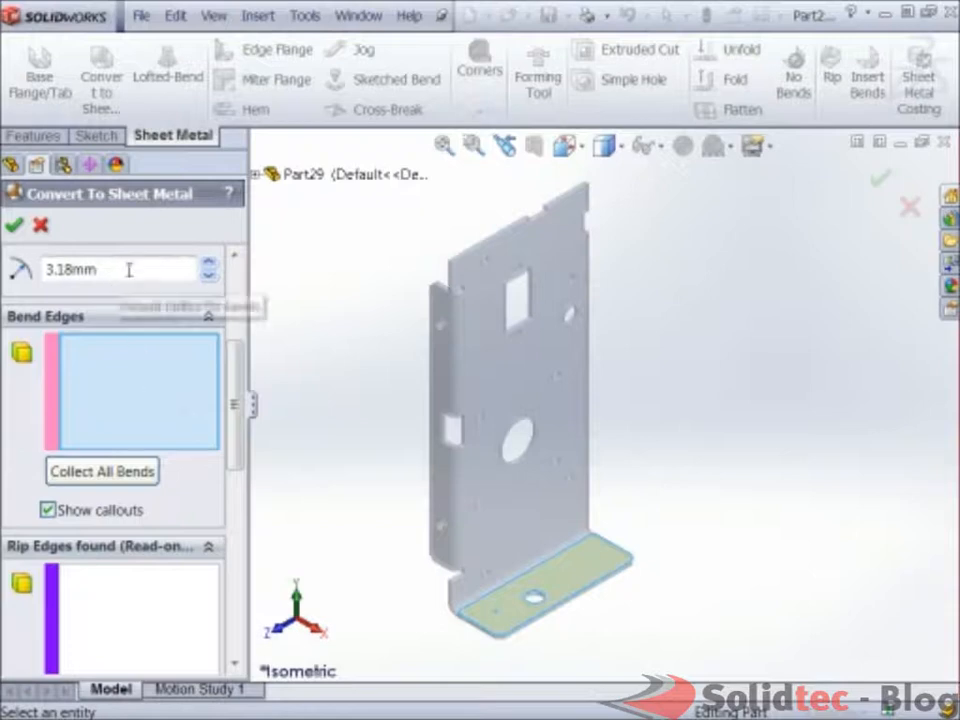
pyautogui.moveTo(238, 383); pyautogui.dragTo(236, 406)
pyautogui.click(105, 432)
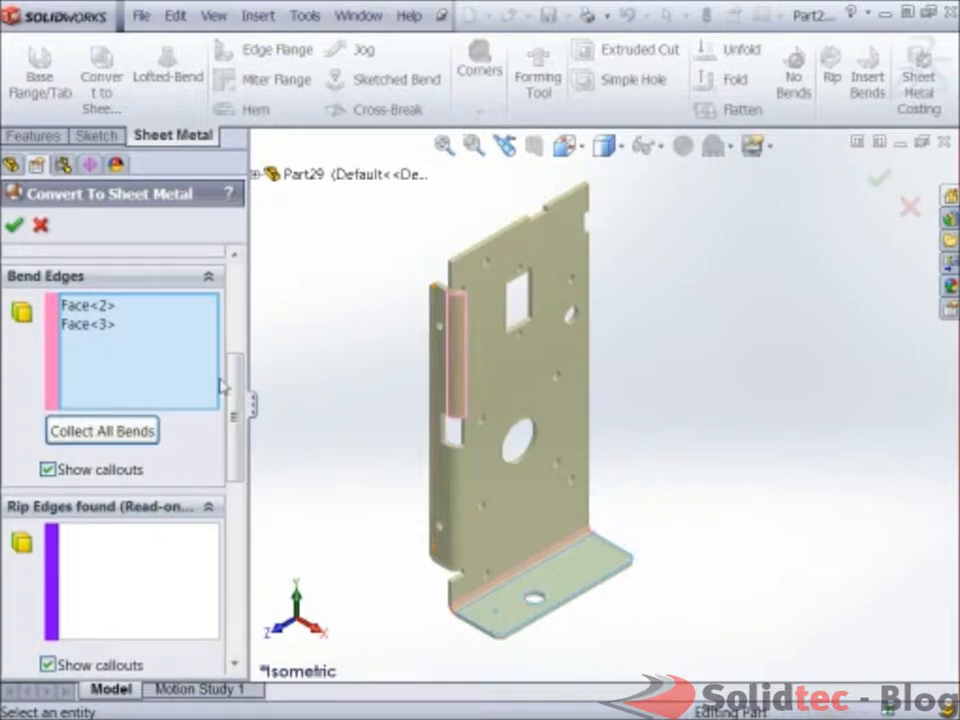
pyautogui.moveTo(238, 377); pyautogui.dragTo(238, 427)
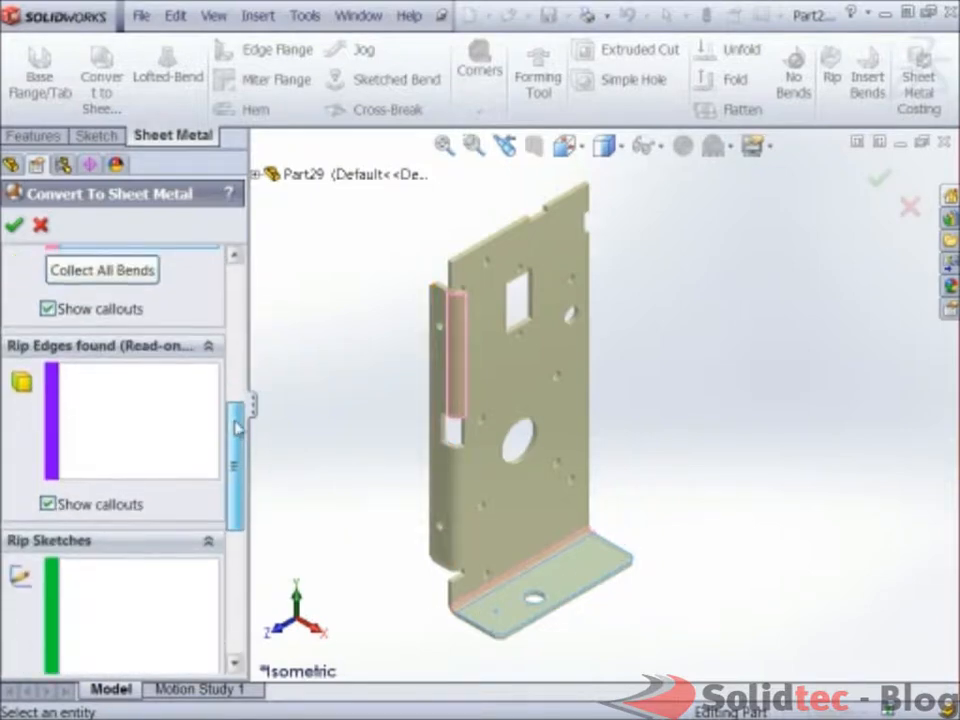
pyautogui.moveTo(238, 427); pyautogui.dragTo(221, 549)
pyautogui.click(13, 225)
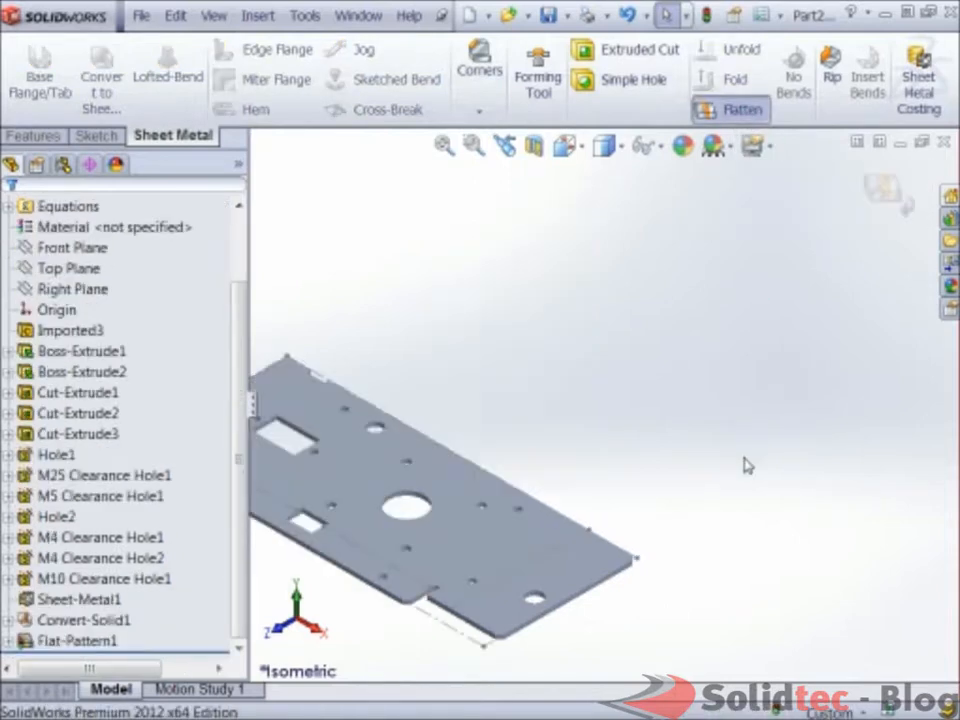
pyautogui.scroll(-1, 428, 433)
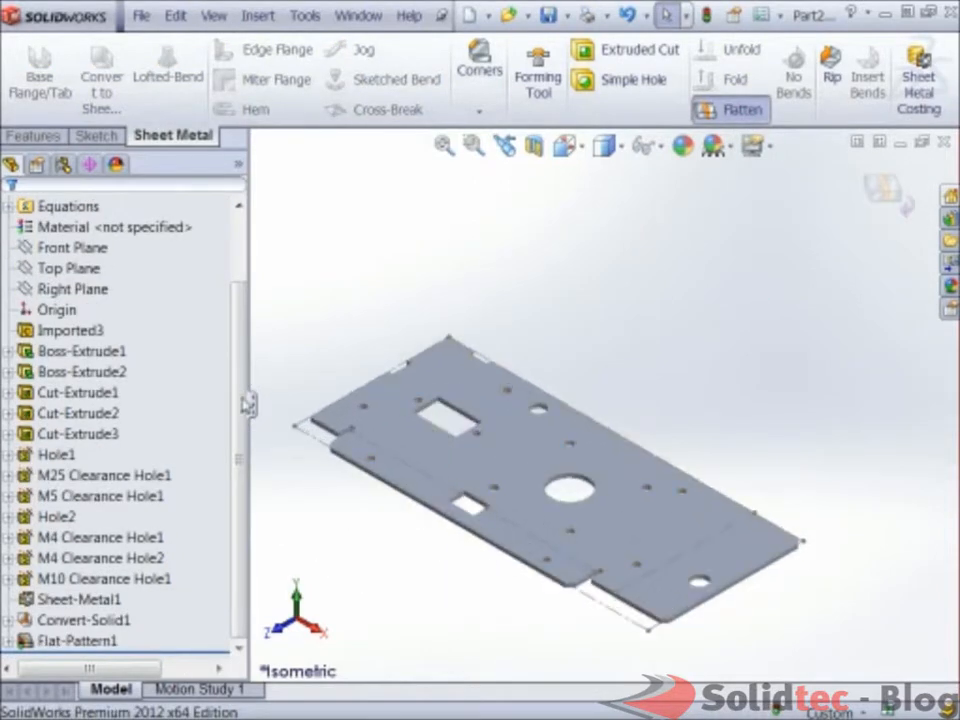